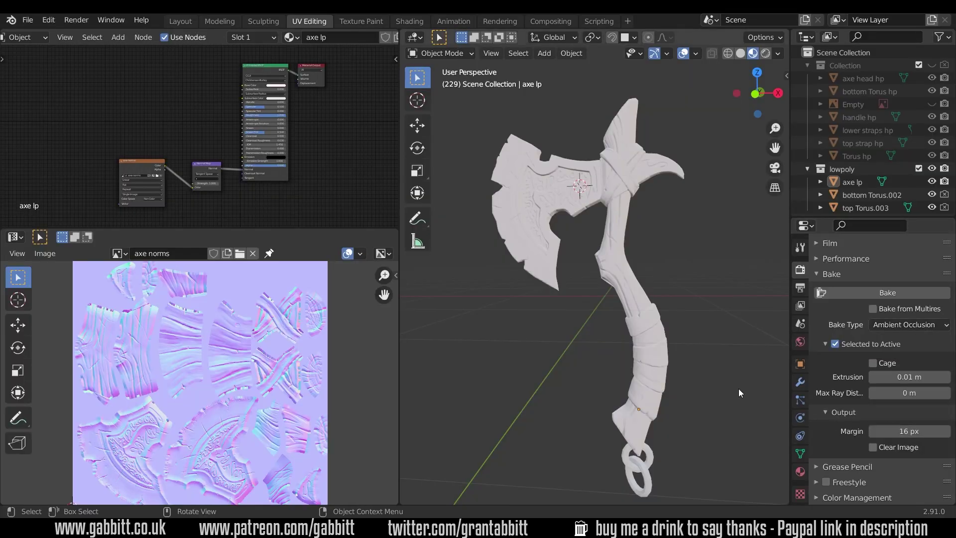
# - Orbit and zoom the viewport in on the low-poly axe head's carved detail
pyautogui.moveTo(739, 388); pyautogui.dragTo(663, 232, button='middle')
pyautogui.scroll(5, 664, 232)
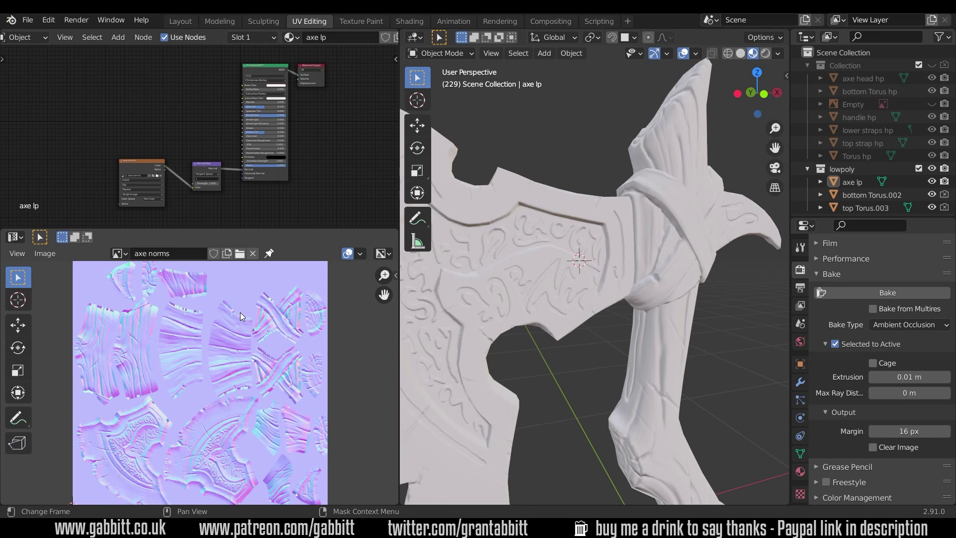
# - Create a new image named 'axe ao' with width and height of 2048 px
pyautogui.click(226, 253)
pyautogui.click(244, 278)
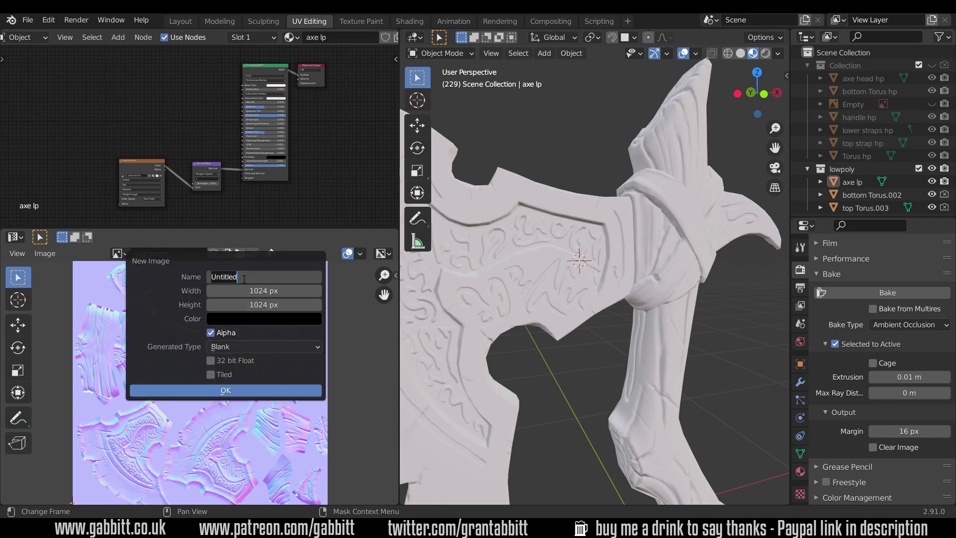
pyautogui.write('axe ao')
pyautogui.click(259, 292)
pyautogui.write('2048')
pyautogui.press('Tab')
pyautogui.write('2048')
pyautogui.press('Return')
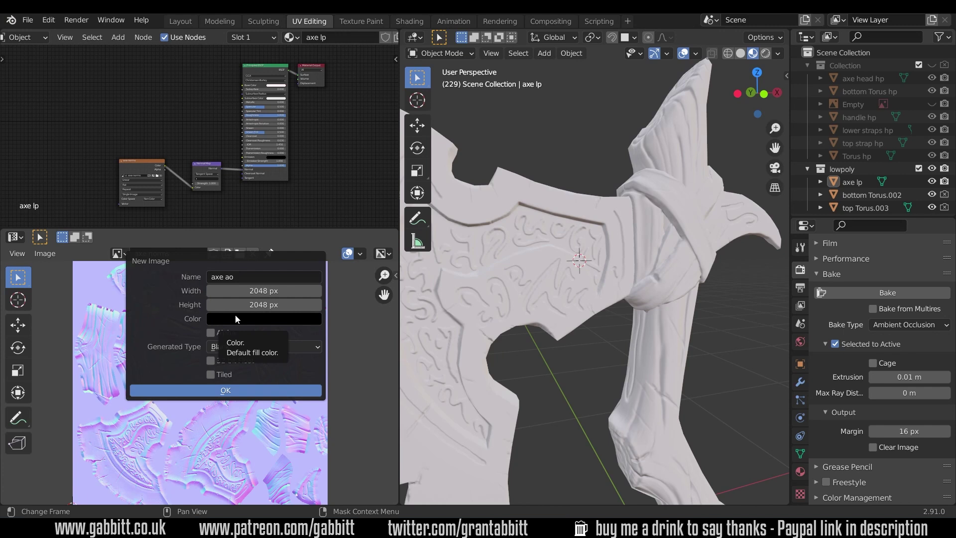
pyautogui.click(234, 391)
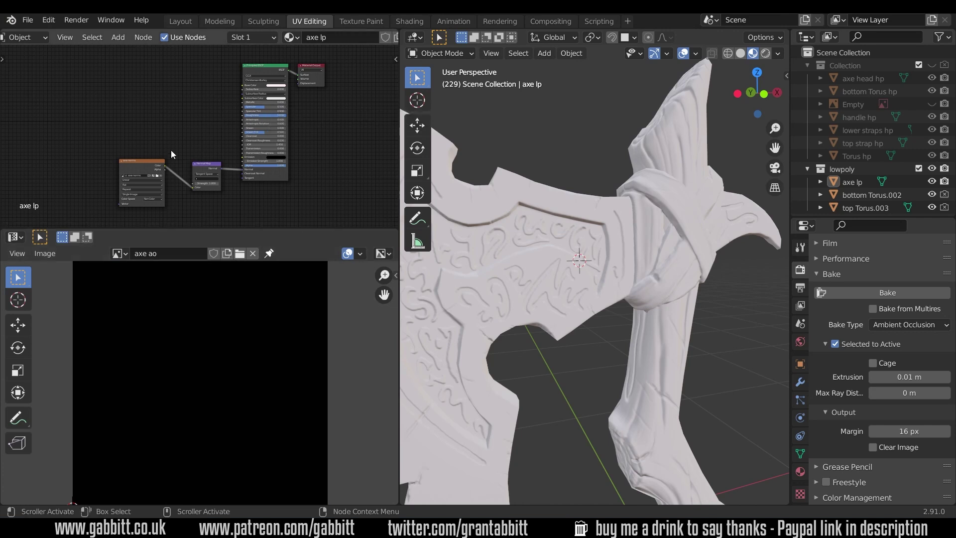
# - Duplicate the axe norms Image Texture node and load the axe ao image into the copy
pyautogui.click(146, 164)
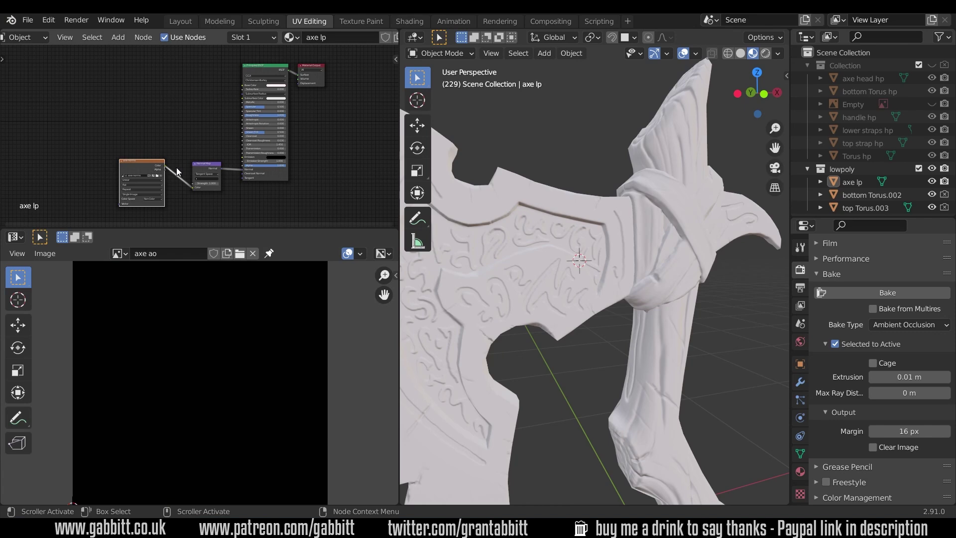
pyautogui.hotkey('ctrl', 'space')
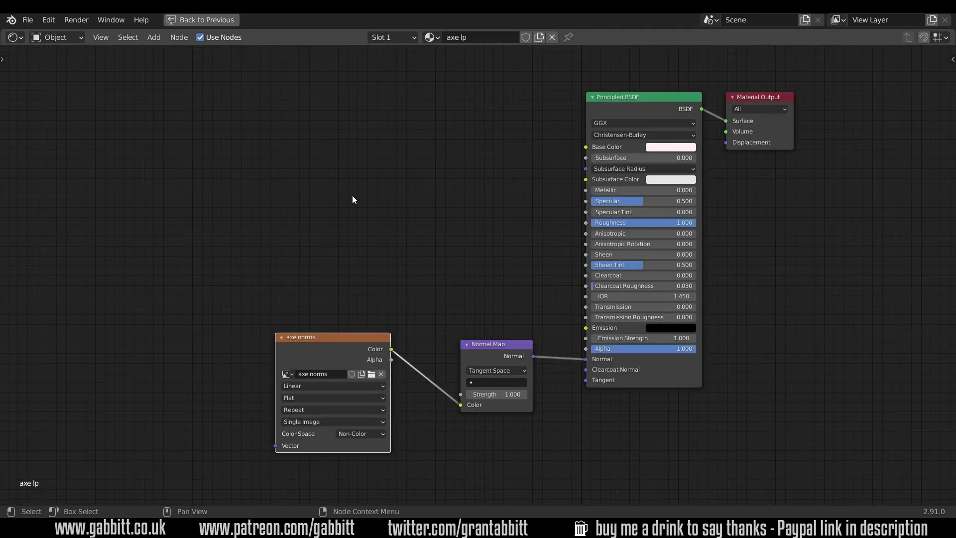
pyautogui.moveTo(349, 337); pyautogui.dragTo(340, 335)
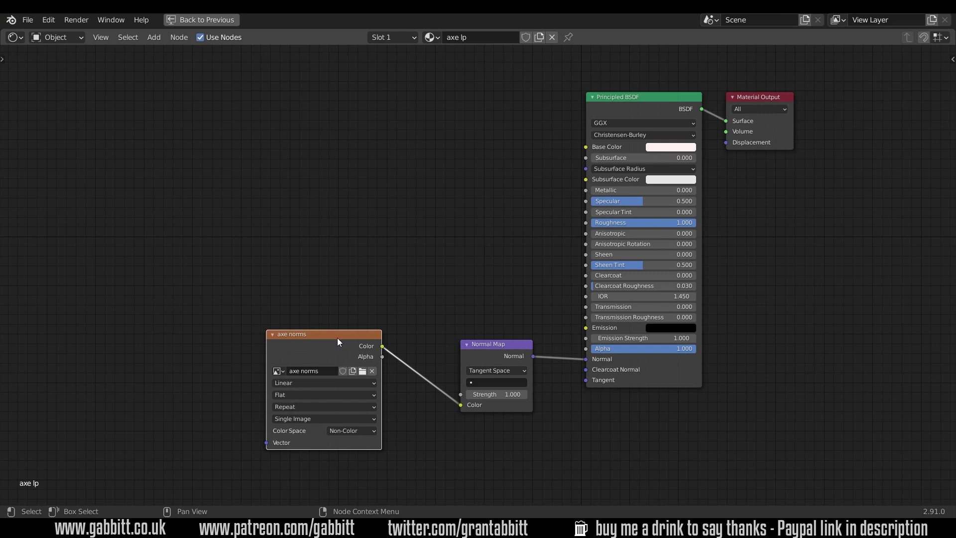
pyautogui.hotkey('shift', 'd')
pyautogui.click(289, 155)
pyautogui.click(274, 160)
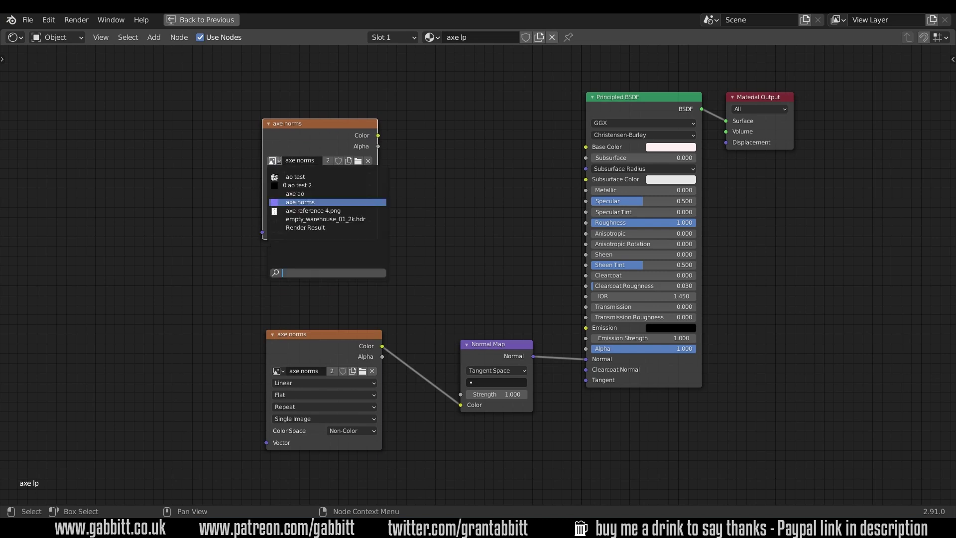
pyautogui.click(298, 193)
pyautogui.moveTo(297, 125); pyautogui.dragTo(304, 161)
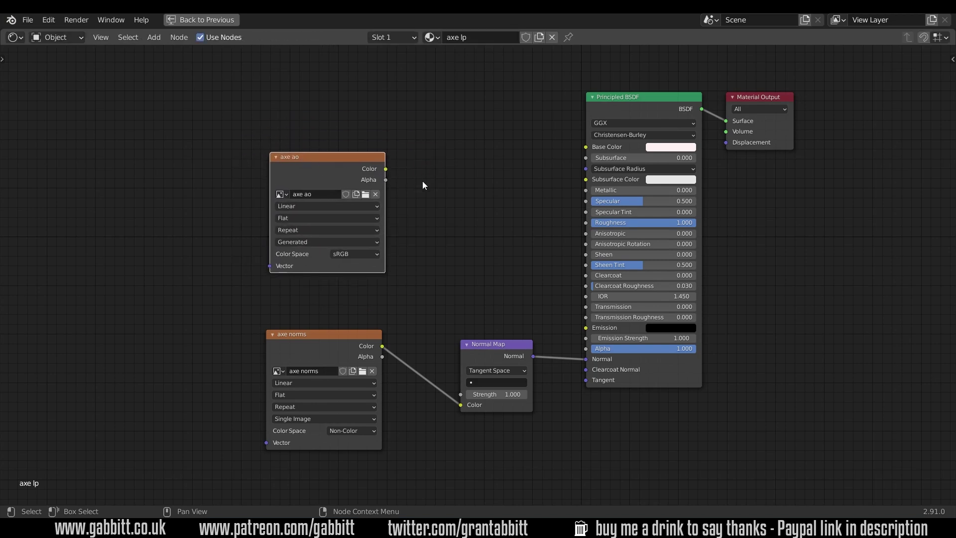
pyautogui.hotkey('ctrl', 'space')
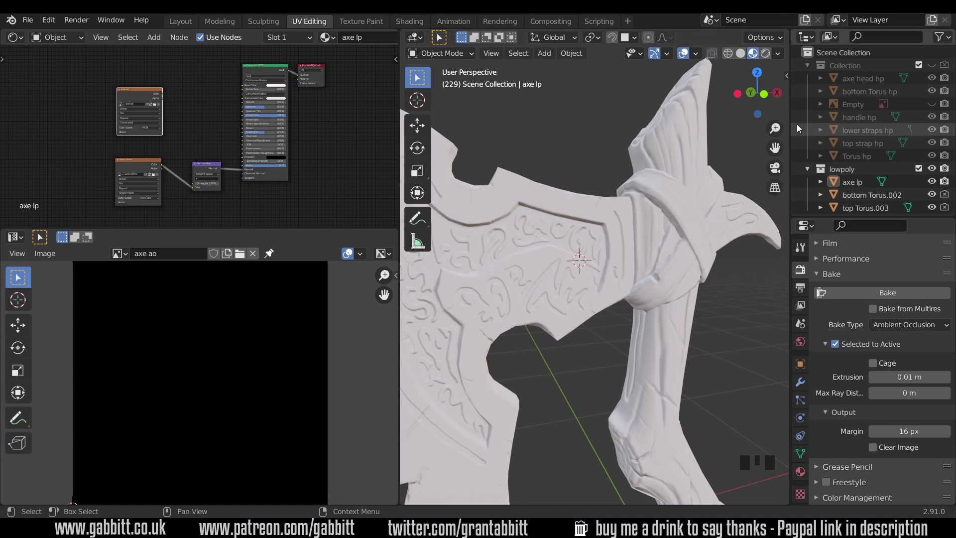
# - Enable the high-poly collection and select axe head, handle, lower straps and top strap hp
pyautogui.click(932, 65)
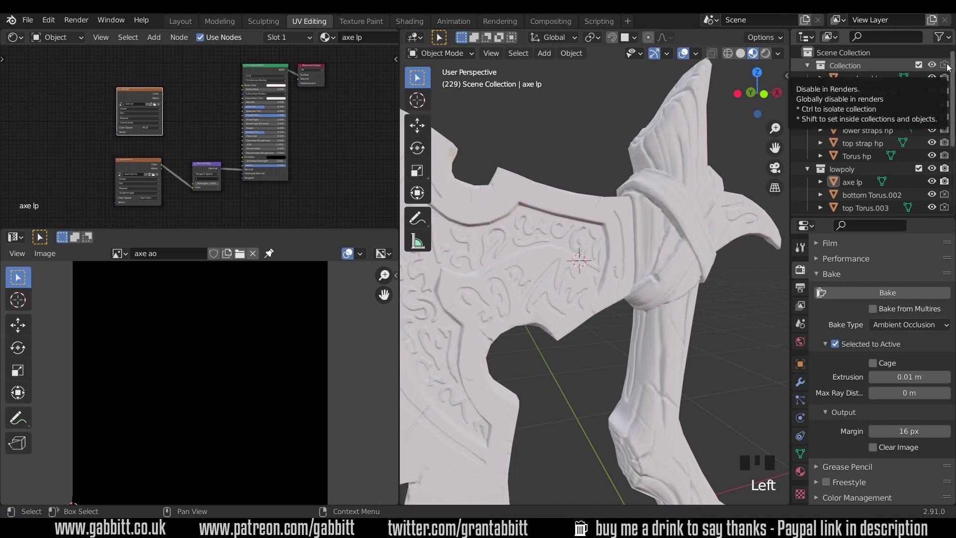
pyautogui.click(946, 66)
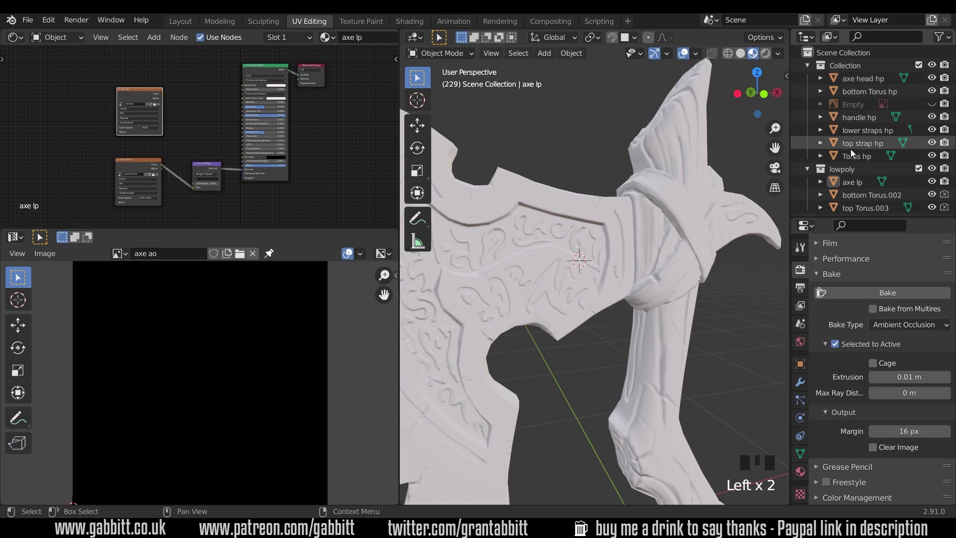
pyautogui.click(870, 78)
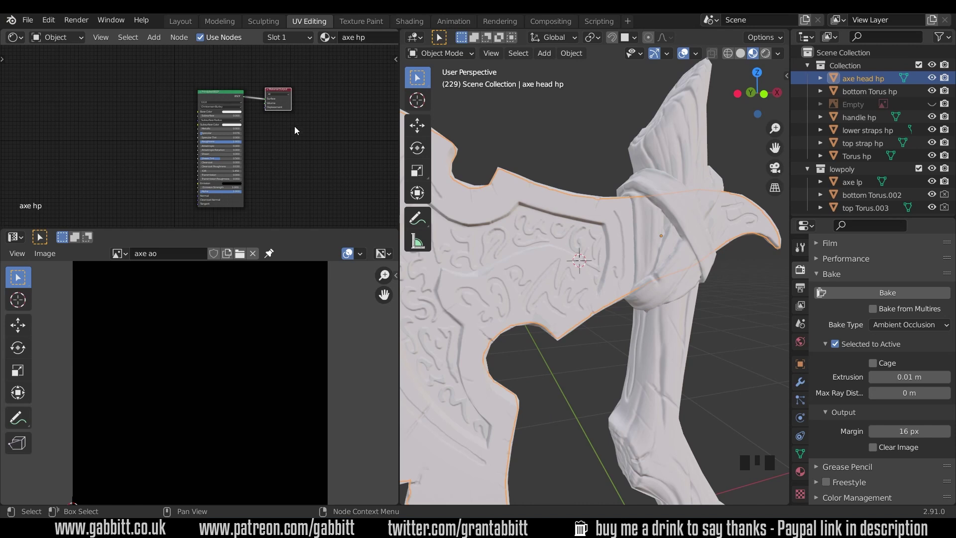
pyautogui.click(880, 82)
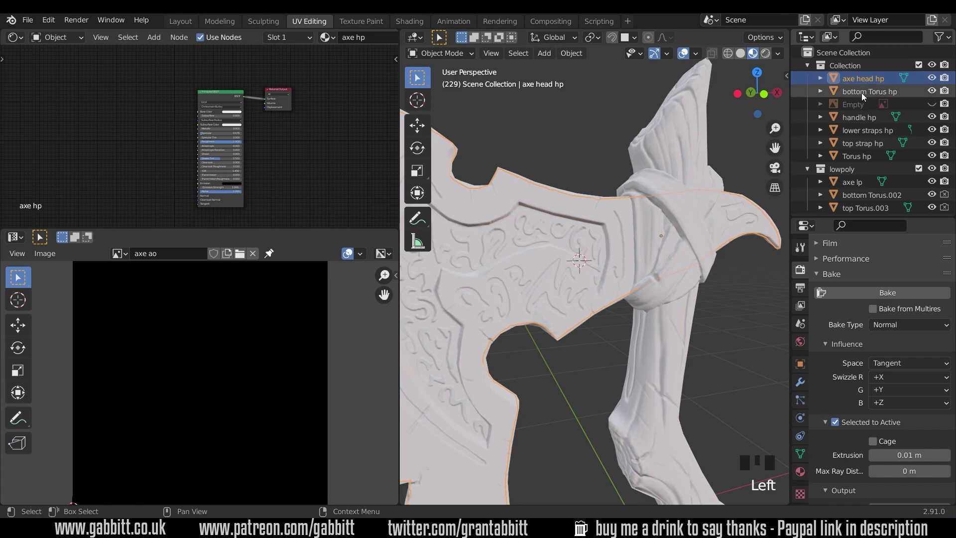
pyautogui.keyDown('ctrl'); pyautogui.click(861, 120); pyautogui.keyUp('ctrl')
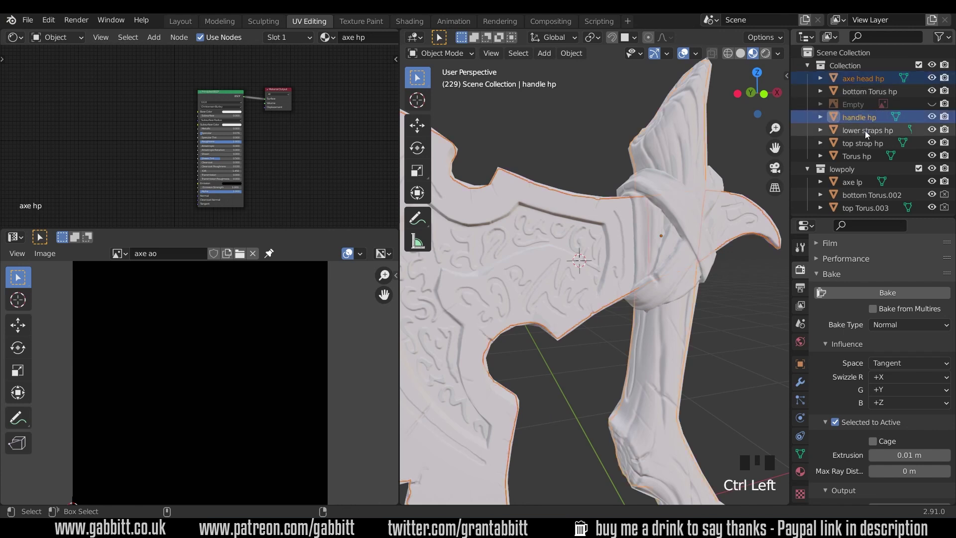
pyautogui.keyDown('ctrl'); pyautogui.click(865, 130); pyautogui.keyUp('ctrl')
pyautogui.keyDown('ctrl'); pyautogui.click(866, 145); pyautogui.keyUp('ctrl')
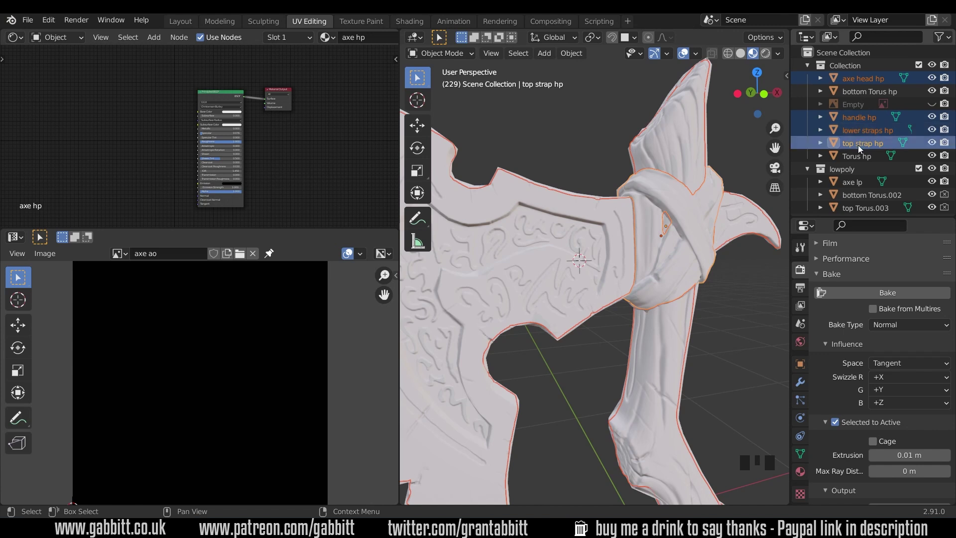
# - Make axe lp the active object over the selected high-poly parts and inspect its nodes
pyautogui.keyDown('ctrl'); pyautogui.click(859, 130); pyautogui.keyUp('ctrl')
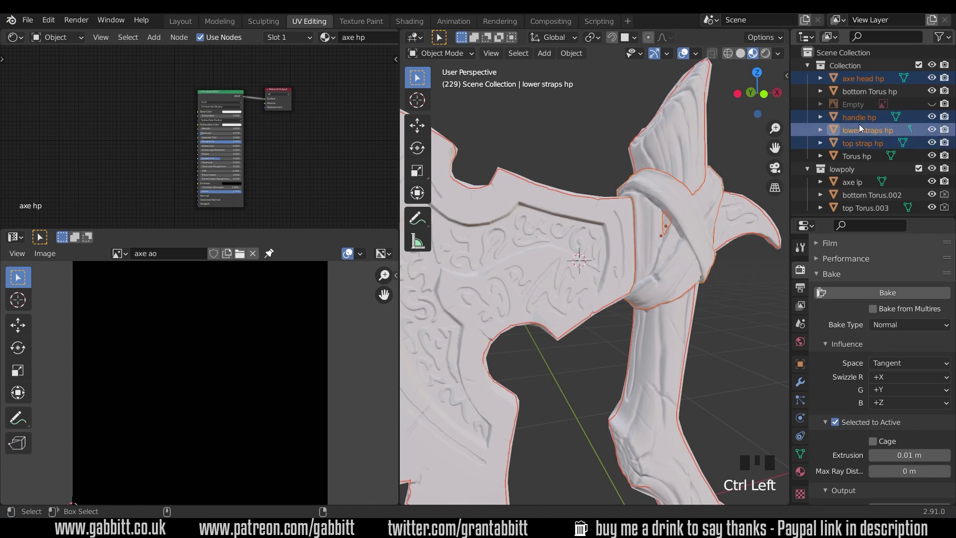
pyautogui.keyDown('ctrl'); pyautogui.click(859, 118); pyautogui.keyUp('ctrl')
pyautogui.keyDown('ctrl'); pyautogui.click(861, 79); pyautogui.keyUp('ctrl')
pyautogui.keyDown('ctrl'); pyautogui.click(860, 117); pyautogui.keyUp('ctrl')
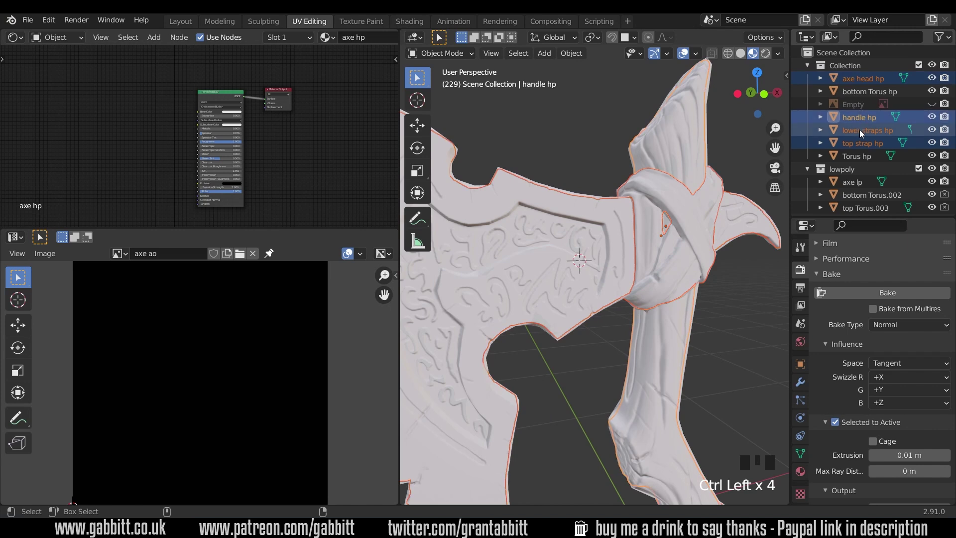
pyautogui.keyDown('ctrl'); pyautogui.click(860, 130); pyautogui.keyUp('ctrl')
pyautogui.keyDown('ctrl'); pyautogui.click(859, 142); pyautogui.keyUp('ctrl')
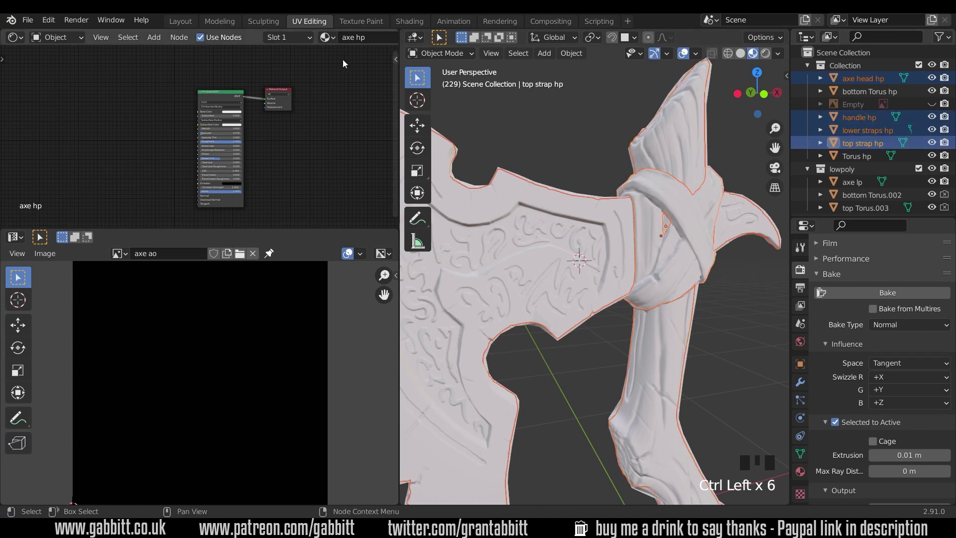
pyautogui.keyDown('ctrl'); pyautogui.click(855, 182); pyautogui.keyUp('ctrl')
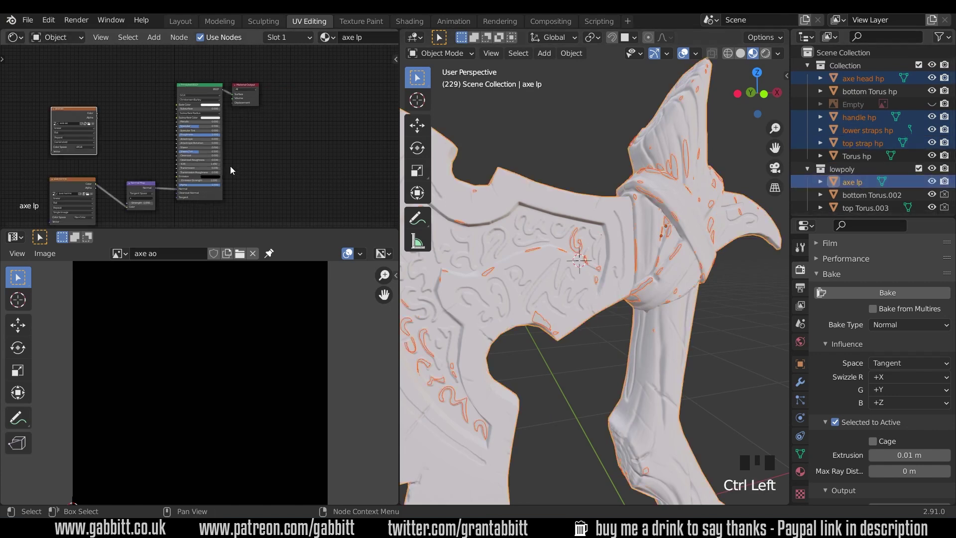
pyautogui.moveTo(213, 173); pyautogui.dragTo(269, 158, button='middle')
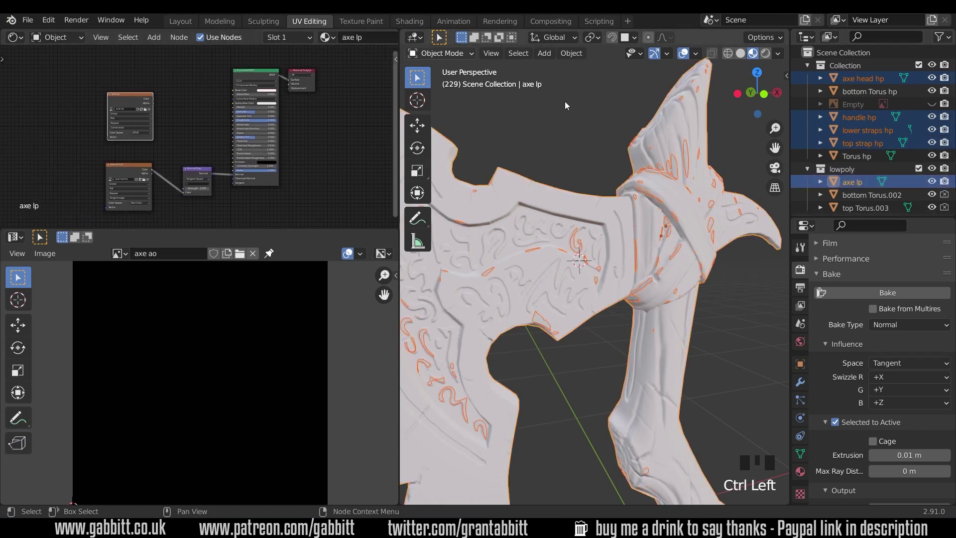
pyautogui.middleClick(673, 139)
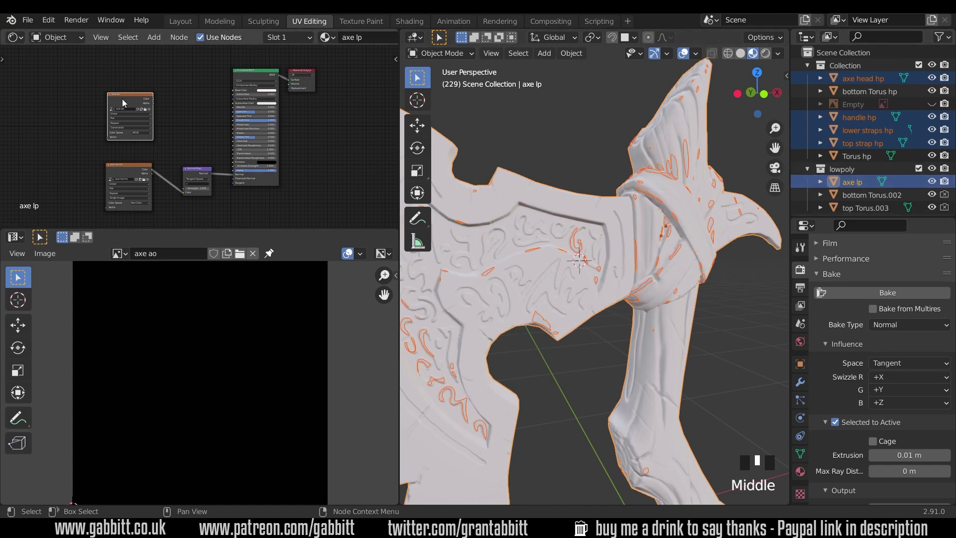
pyautogui.moveTo(124, 103)
pyautogui.mouseDown()
pyautogui.moveTo(99, 104)
pyautogui.moveTo(122, 104)
pyautogui.mouseUp()
pyautogui.scroll(2, 119, 131)
pyautogui.scroll(3, 120, 131)
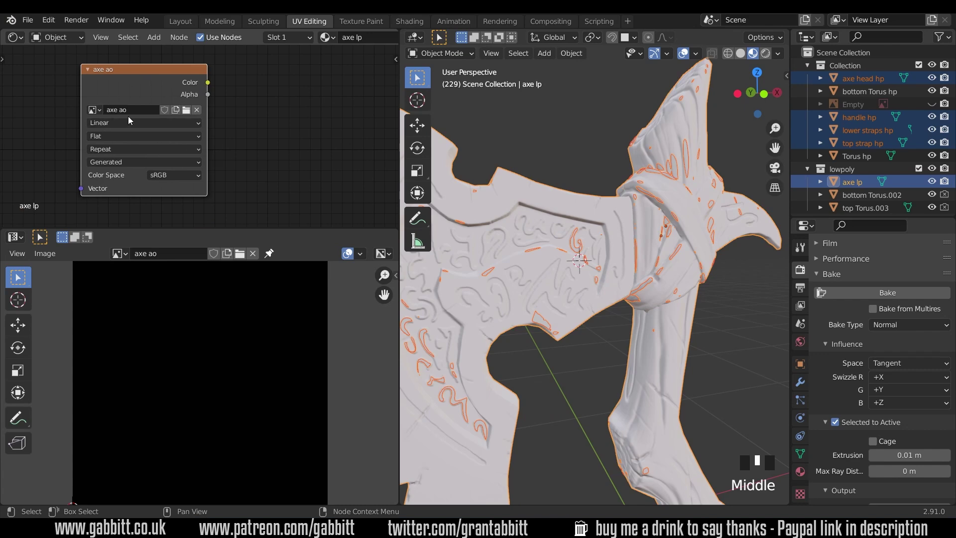
pyautogui.scroll(-2, 219, 128)
pyautogui.scroll(-3, 221, 125)
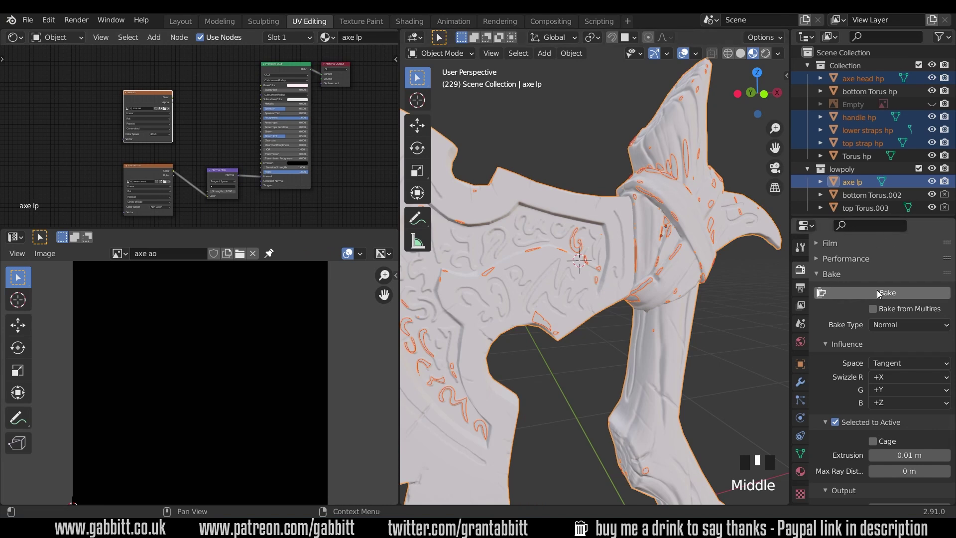
# - Set the bake type to Ambient Occlusion and bake it into the axe ao image
pyautogui.click(905, 326)
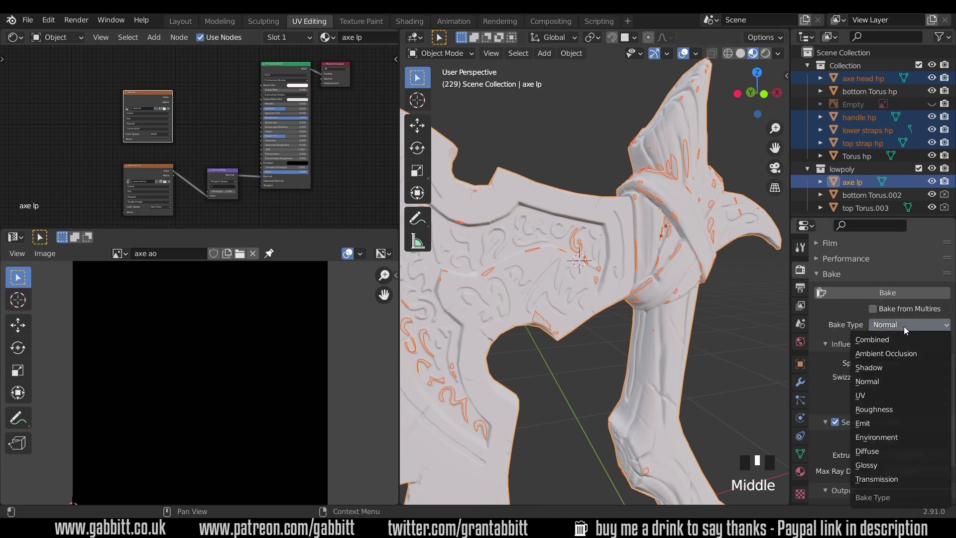
pyautogui.click(903, 354)
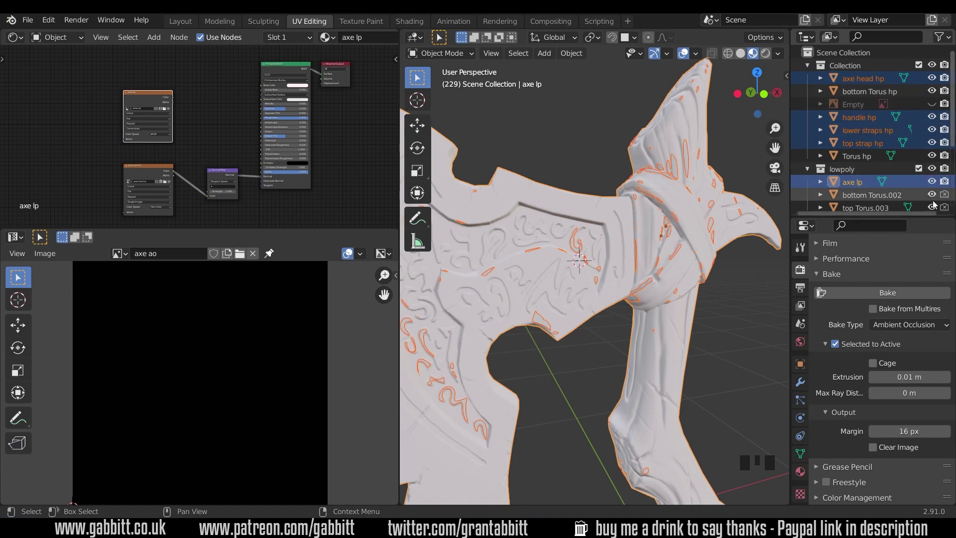
pyautogui.click(874, 293)
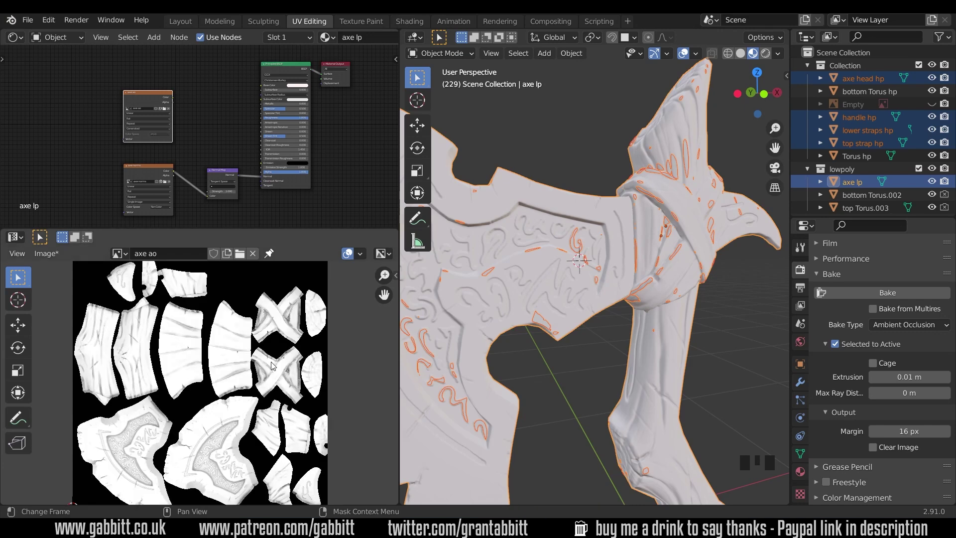
pyautogui.scroll(-2, 271, 366)
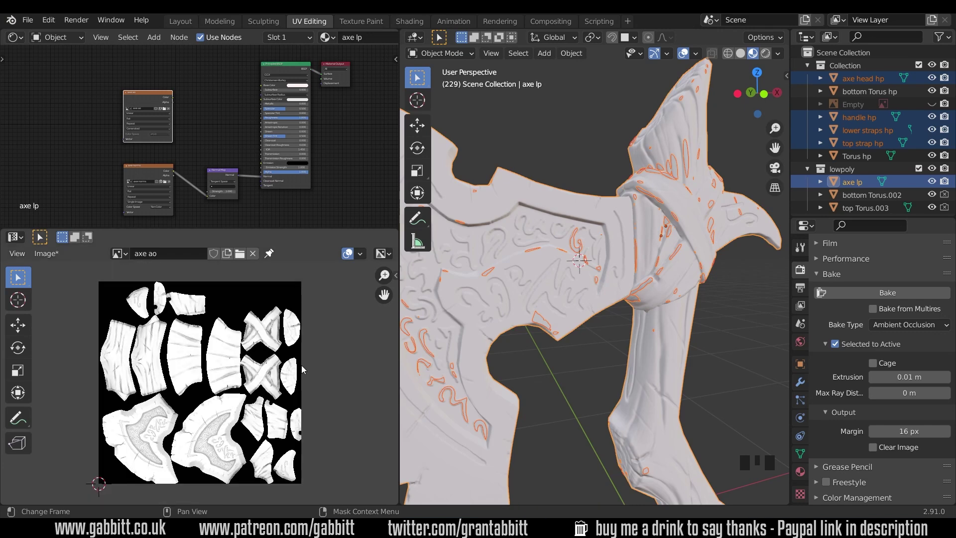
pyautogui.hotkey('ctrl', 'space')
pyautogui.scroll(3, 333, 369)
pyautogui.scroll(-1, 417, 326)
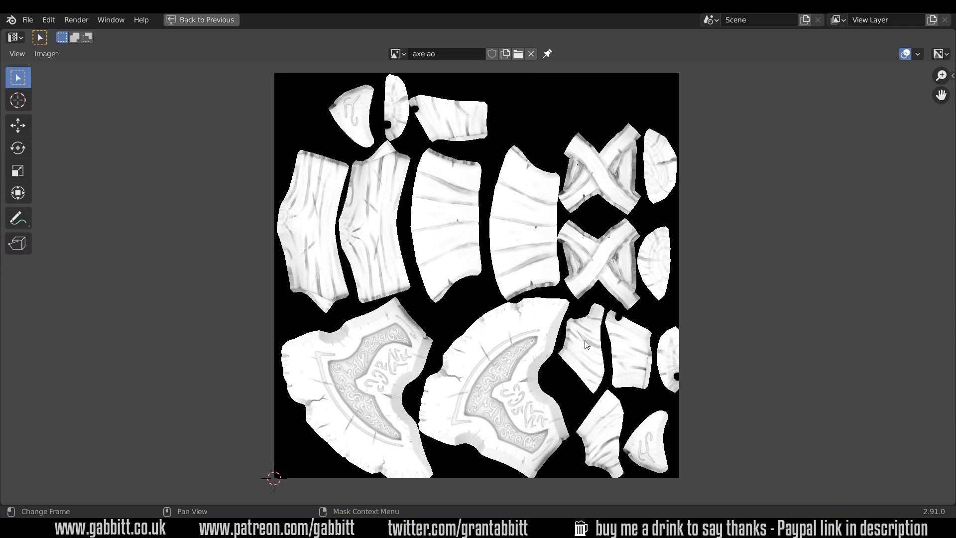
pyautogui.hotkey('ctrl', 'space')
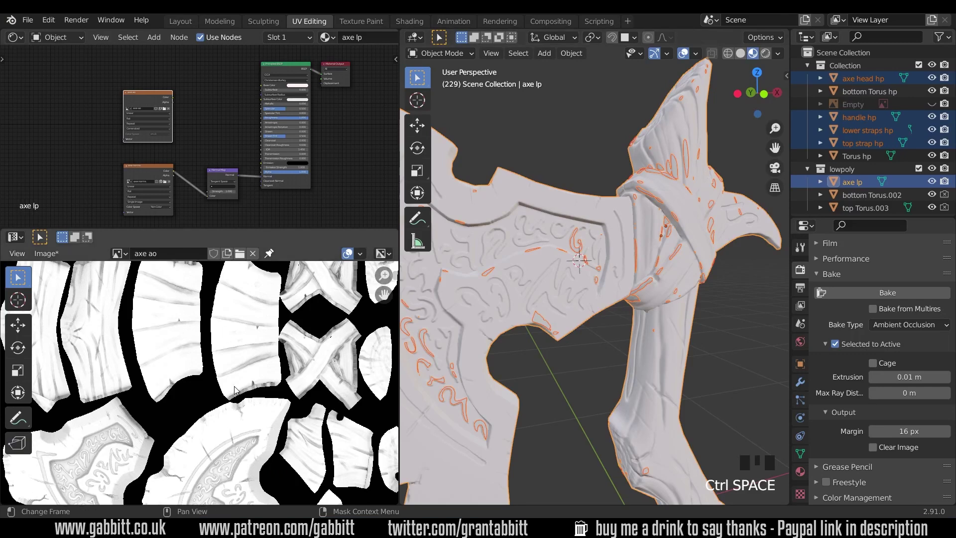
# - Save the baked image as axe ao.png in PNG format
pyautogui.click(44, 256)
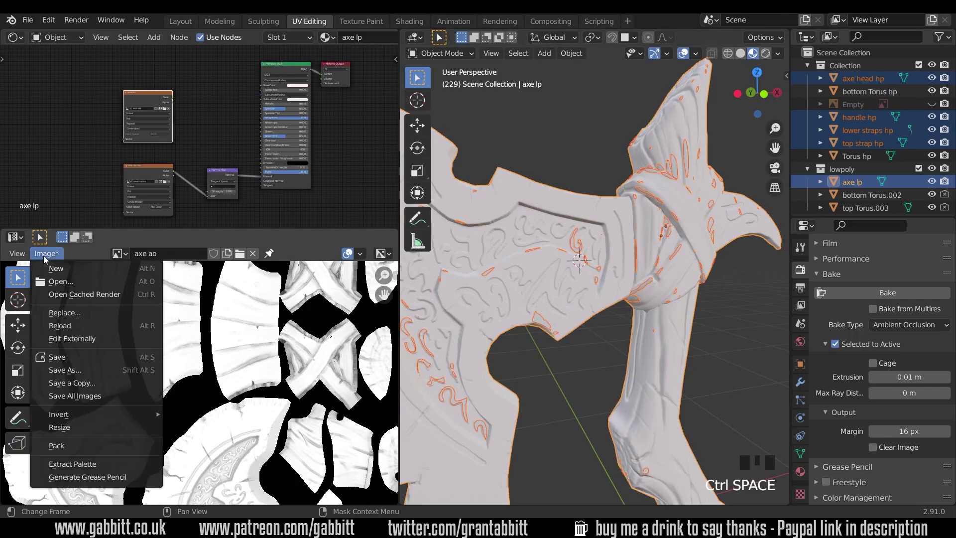
pyautogui.click(73, 372)
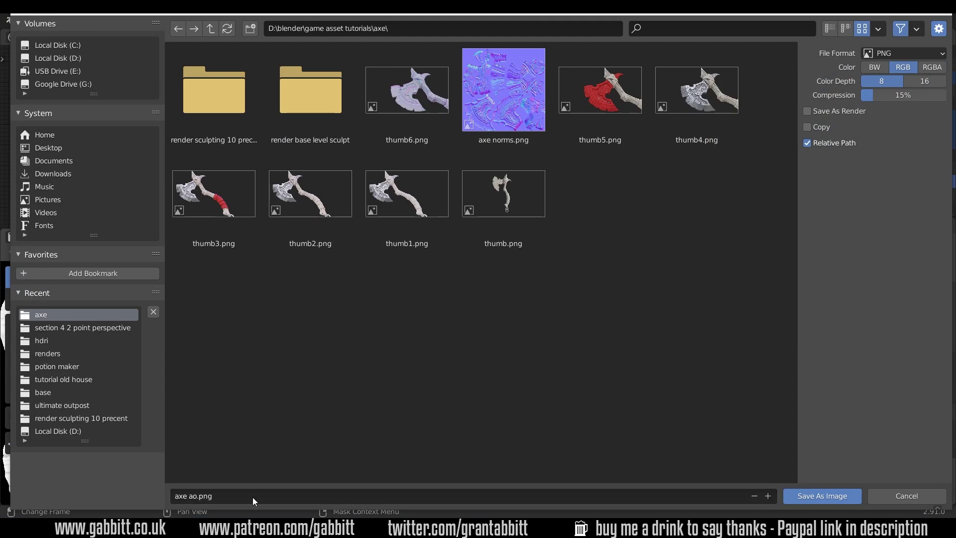
pyautogui.click(803, 495)
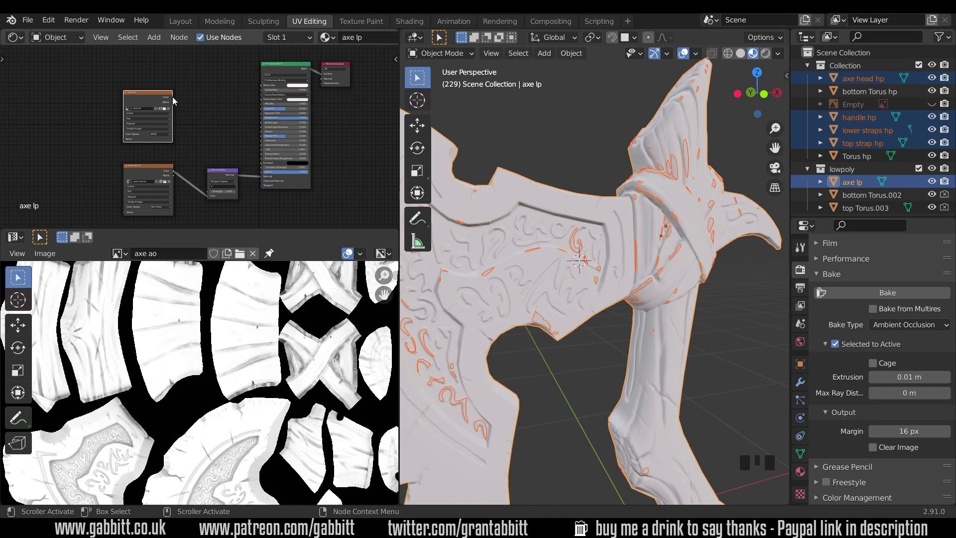
# - Connect the axe ao image Color to Base Color and hide the high-poly collection
pyautogui.moveTo(173, 96); pyautogui.dragTo(260, 85)
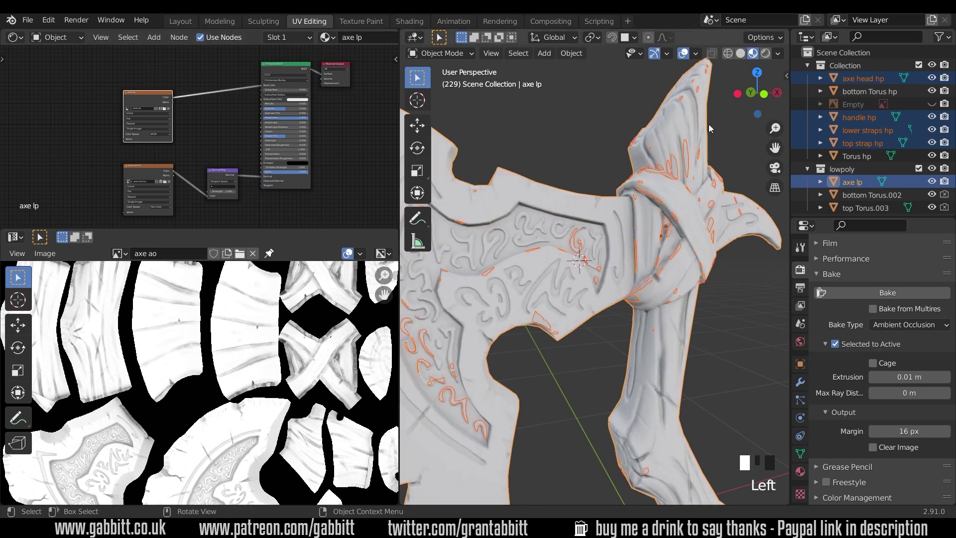
pyautogui.click(931, 65)
pyautogui.scroll(-4, 688, 305)
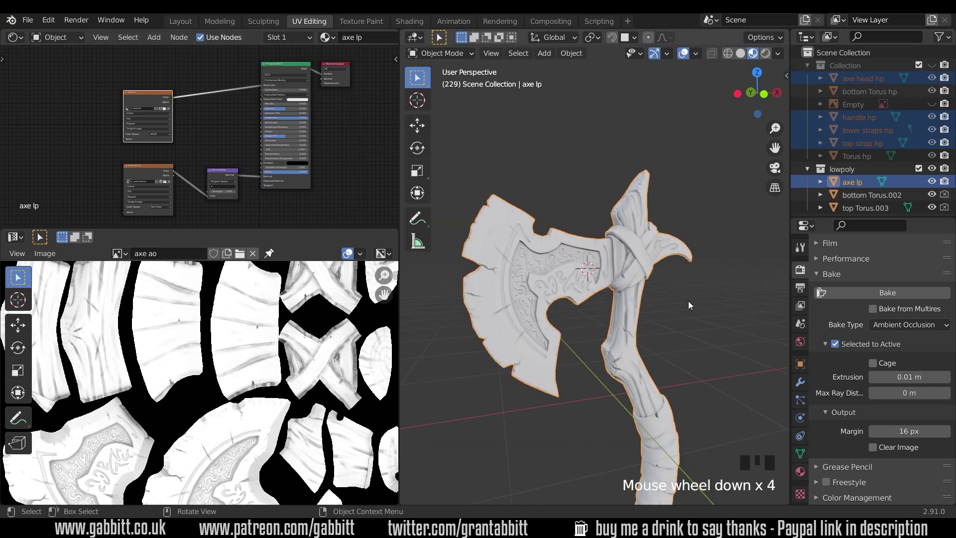
pyautogui.moveTo(688, 301); pyautogui.dragTo(701, 271, button='middle')
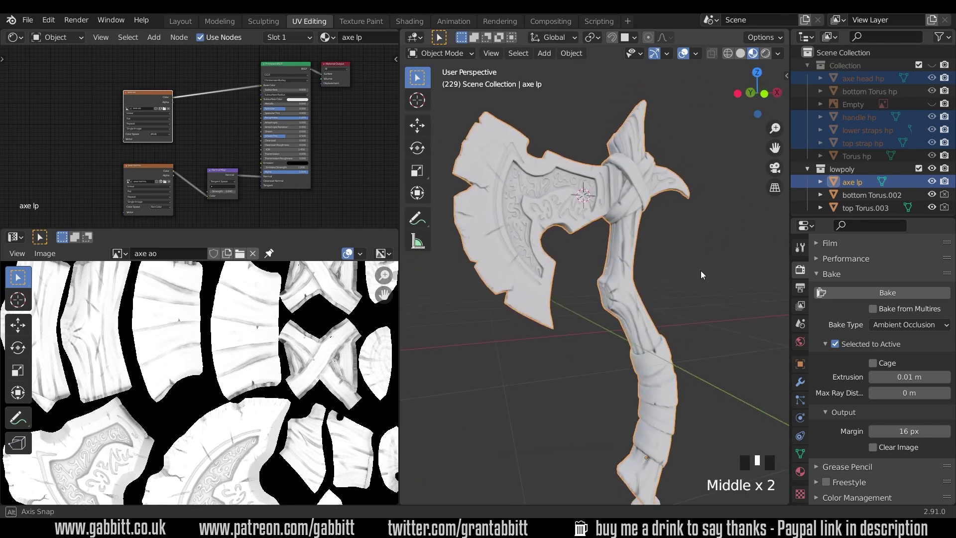
# - Mute and unmute the axe ao node with M to compare shading with and without AO
pyautogui.click(145, 94)
pyautogui.press('m')
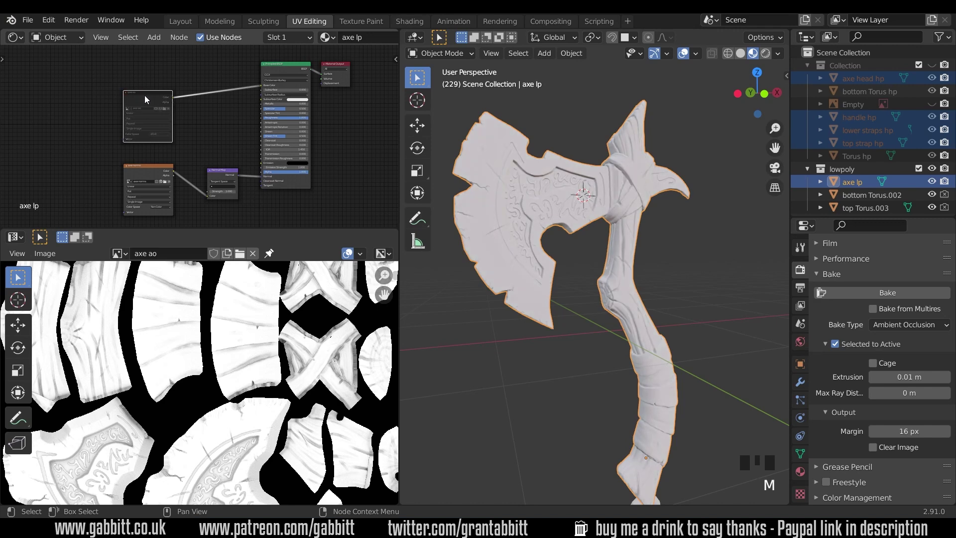
pyautogui.press('m')
pyautogui.press('m')
pyautogui.press('m')
pyautogui.press('m')
pyautogui.press('m')
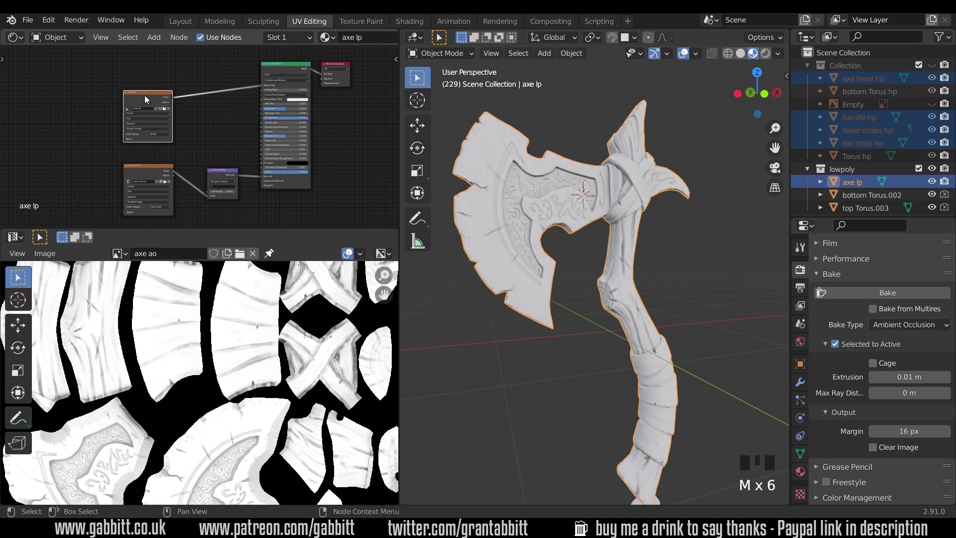